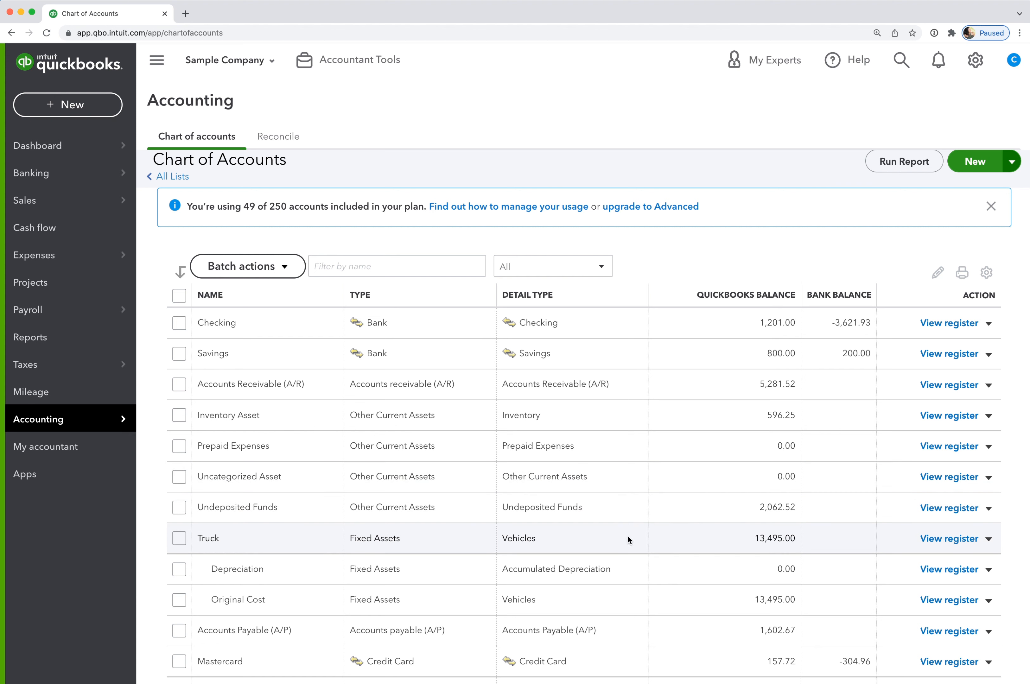
Step: Review the accounts in the chart of accounts, down to the product income sub-accounts and Cost of Goods Sold
scroll(629, 535, "down", 3)
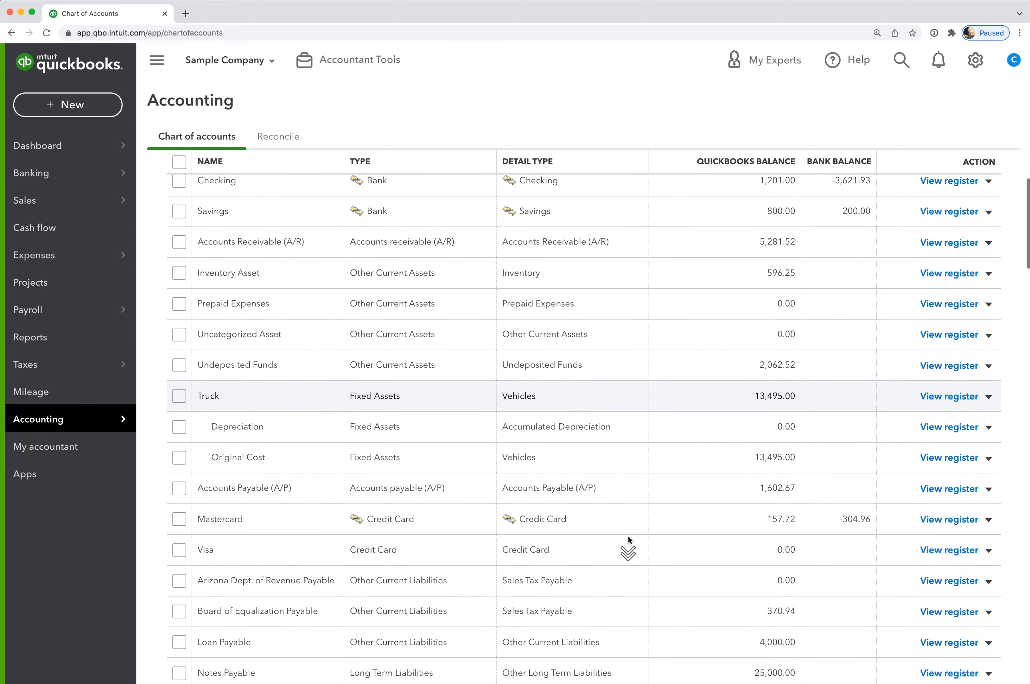
scroll(628, 536, "down", 7)
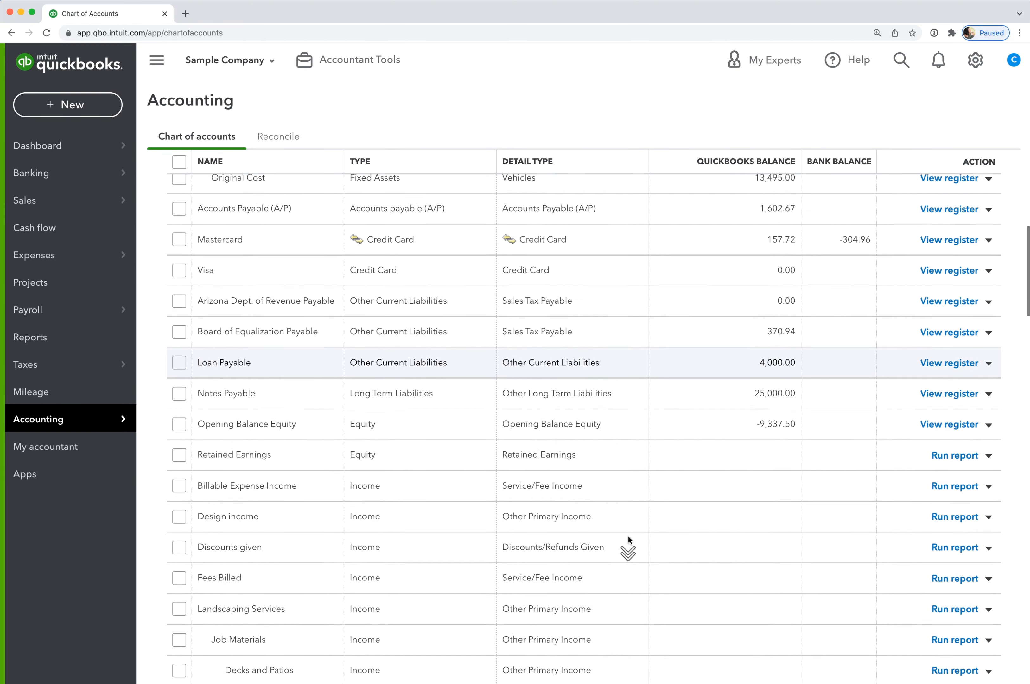
scroll(629, 536, "down", 10)
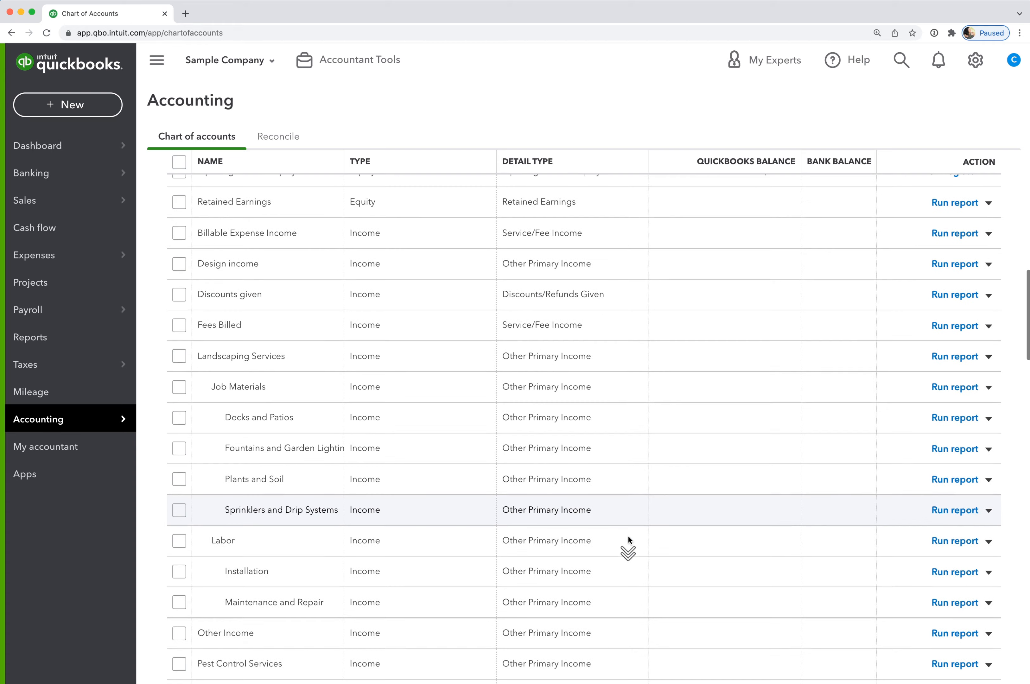
scroll(629, 535, "down", 4)
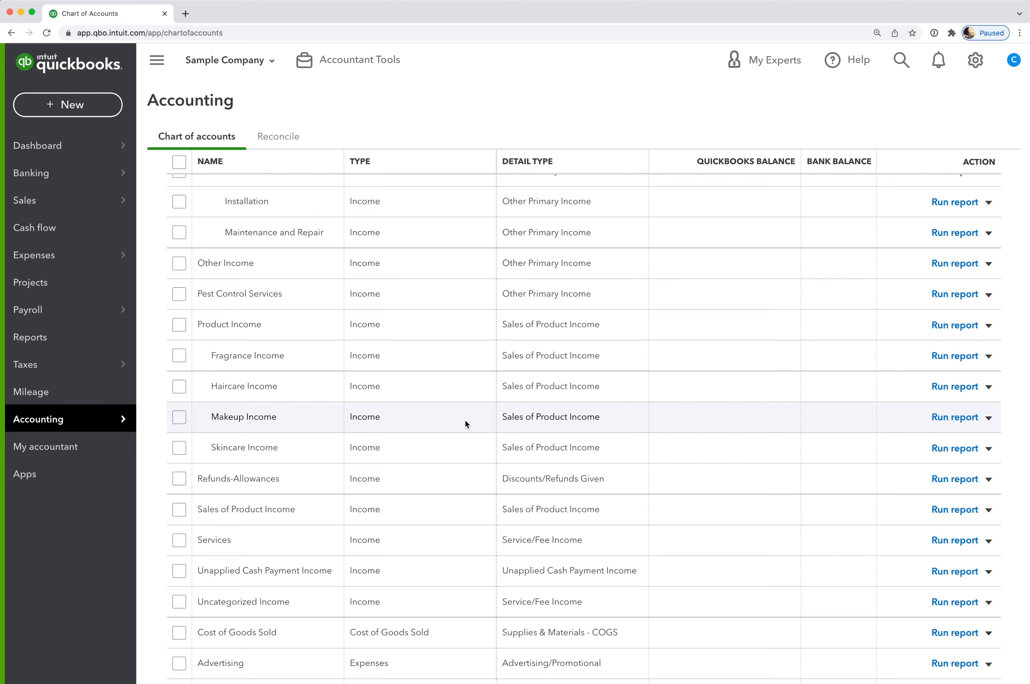
scroll(465, 421, "up", 15)
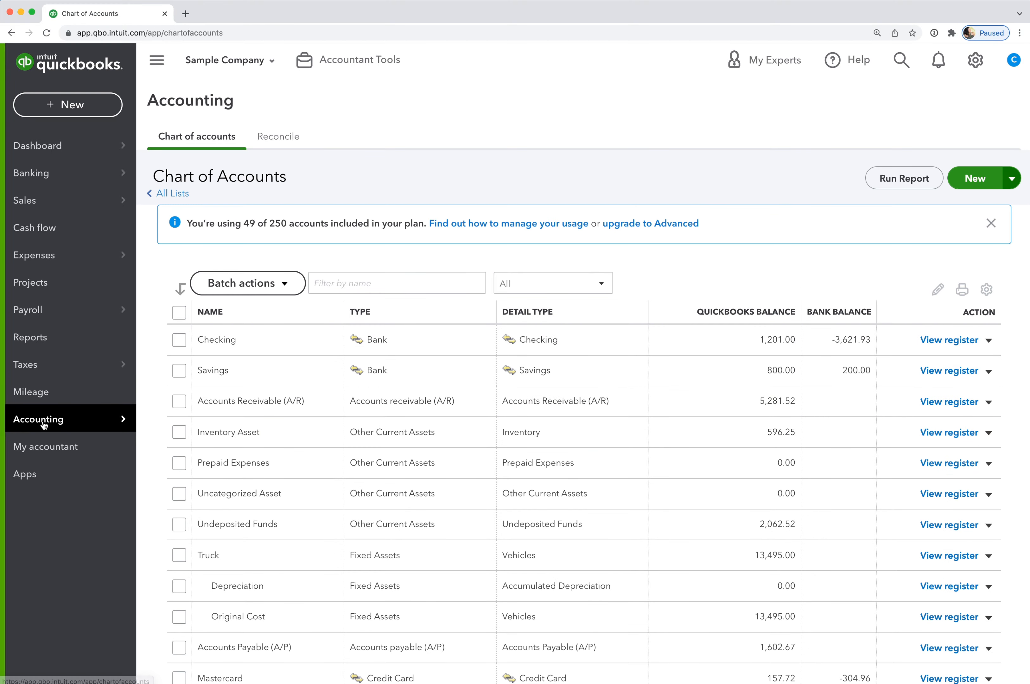
Step: Start a new account with account type Cost of Goods Sold and detail type Supplies & Materials - COGS
mouse_move(43, 424)
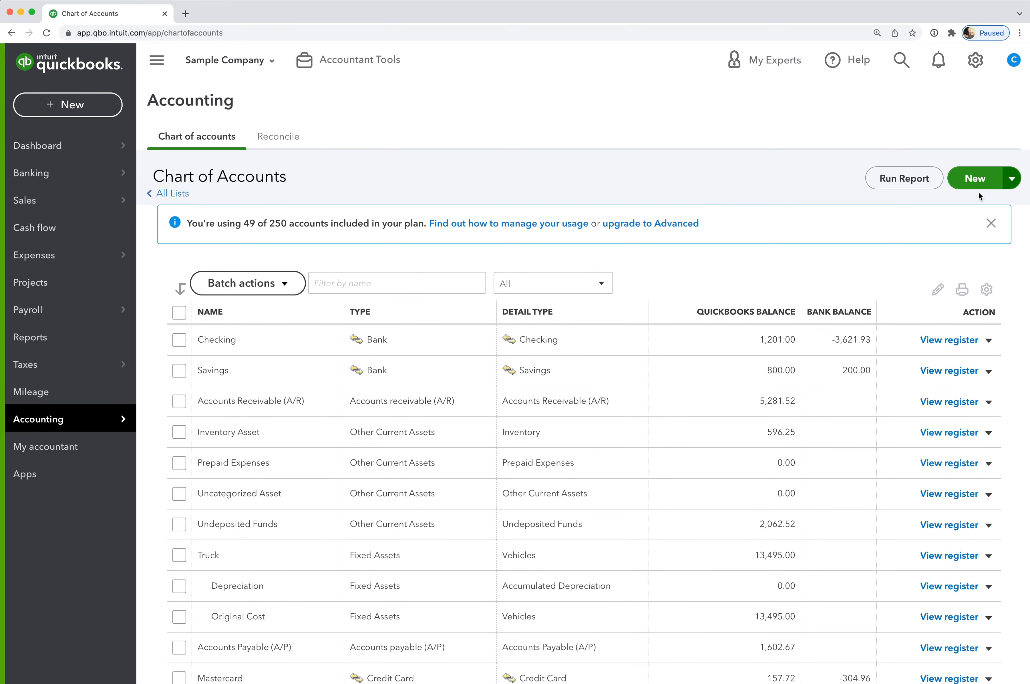
left_click(977, 178)
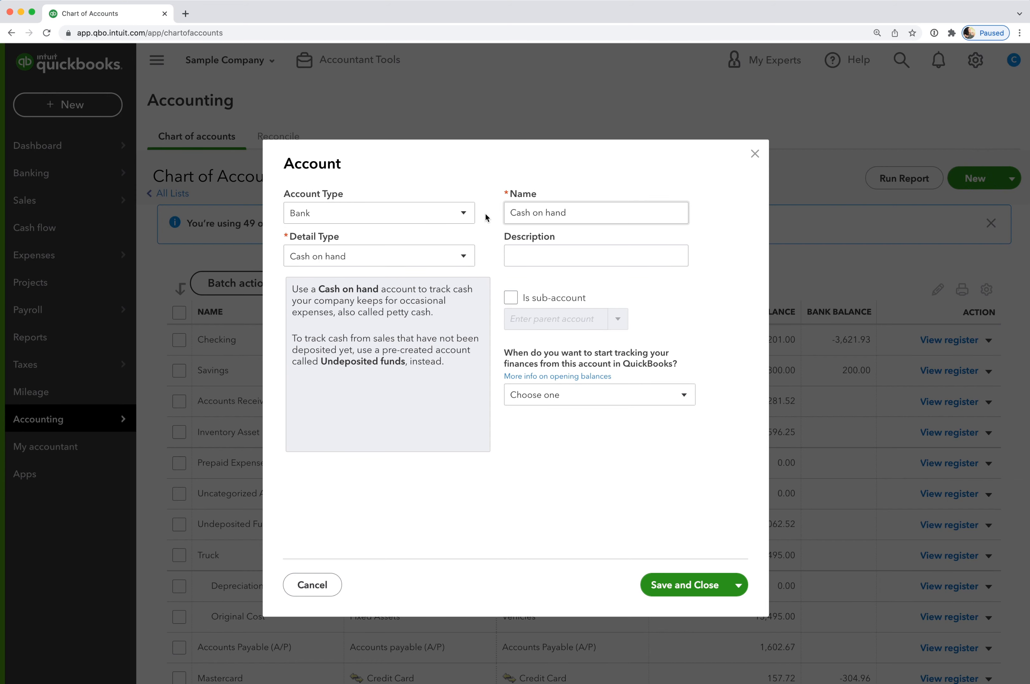
left_click(464, 213)
scroll(426, 377, "down", 4)
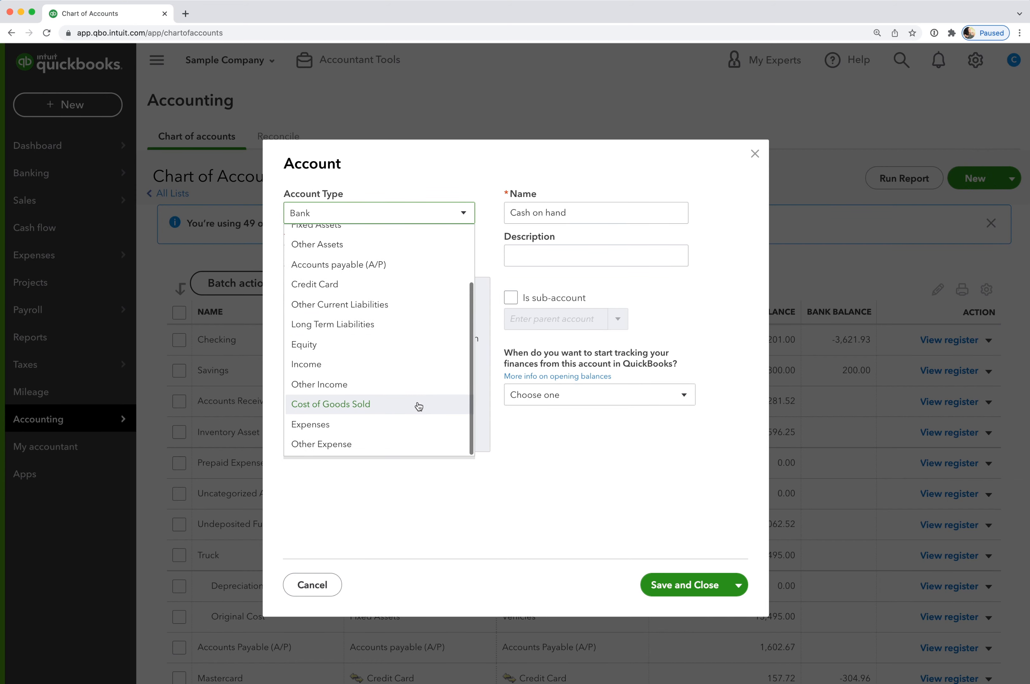
left_click(421, 405)
left_click(465, 257)
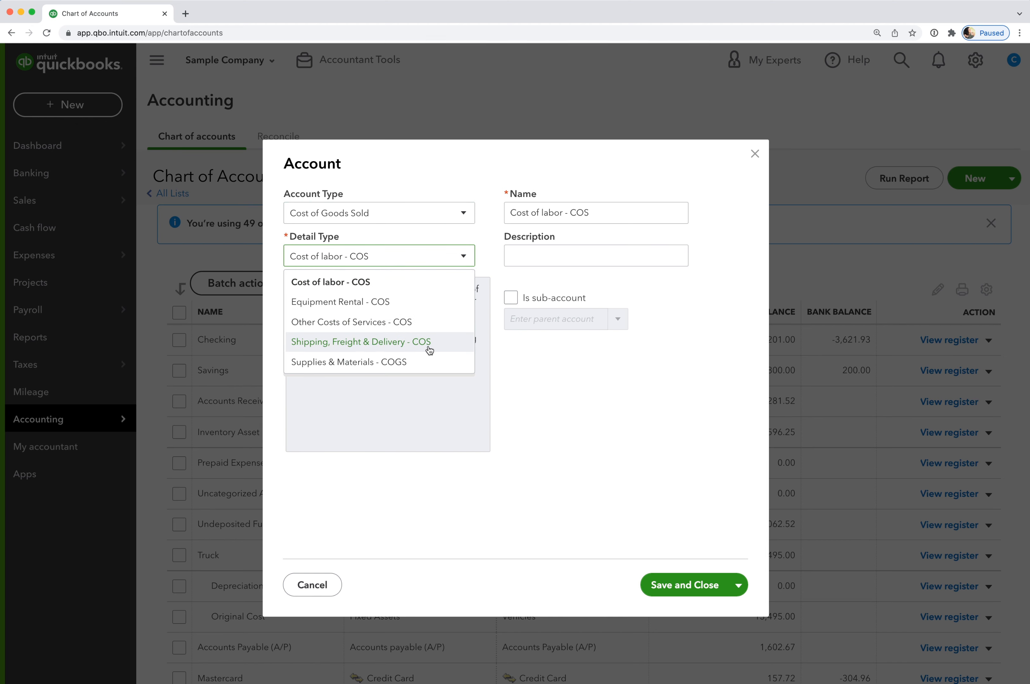
left_click(426, 359)
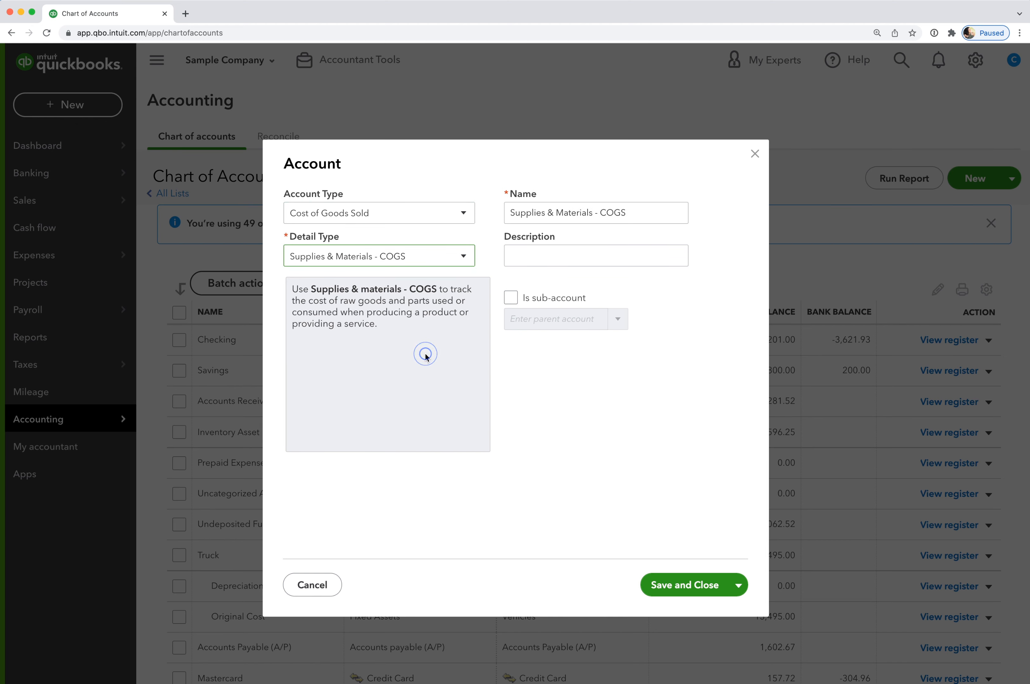
Step: Name the new account "COGS - Fragrance" and save it
left_click(529, 213)
triple_click(531, 214)
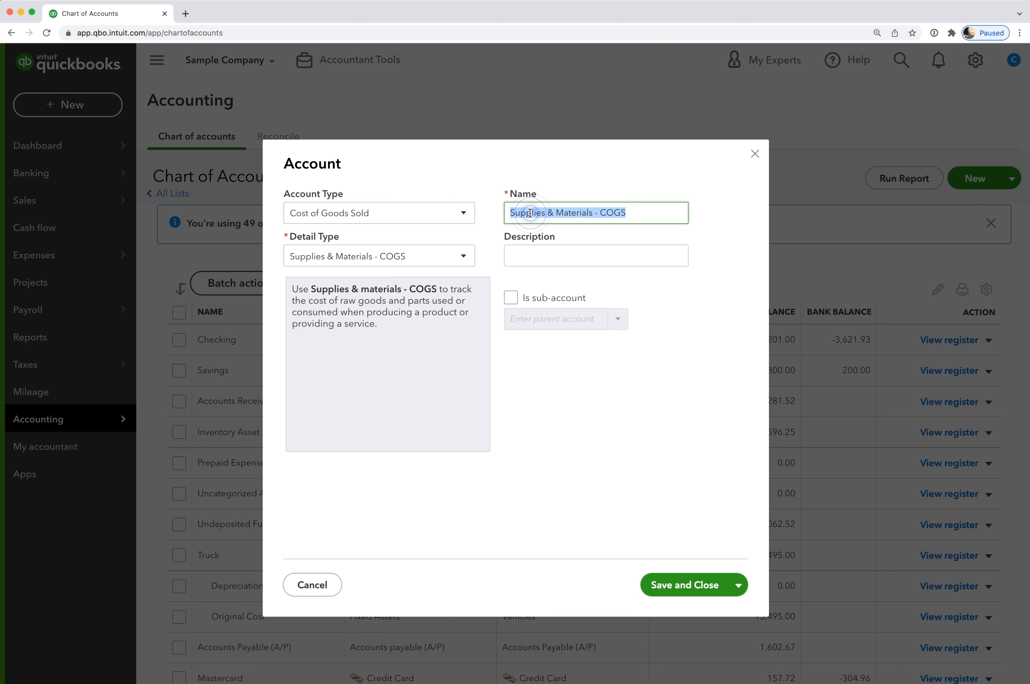
type("COGS -")
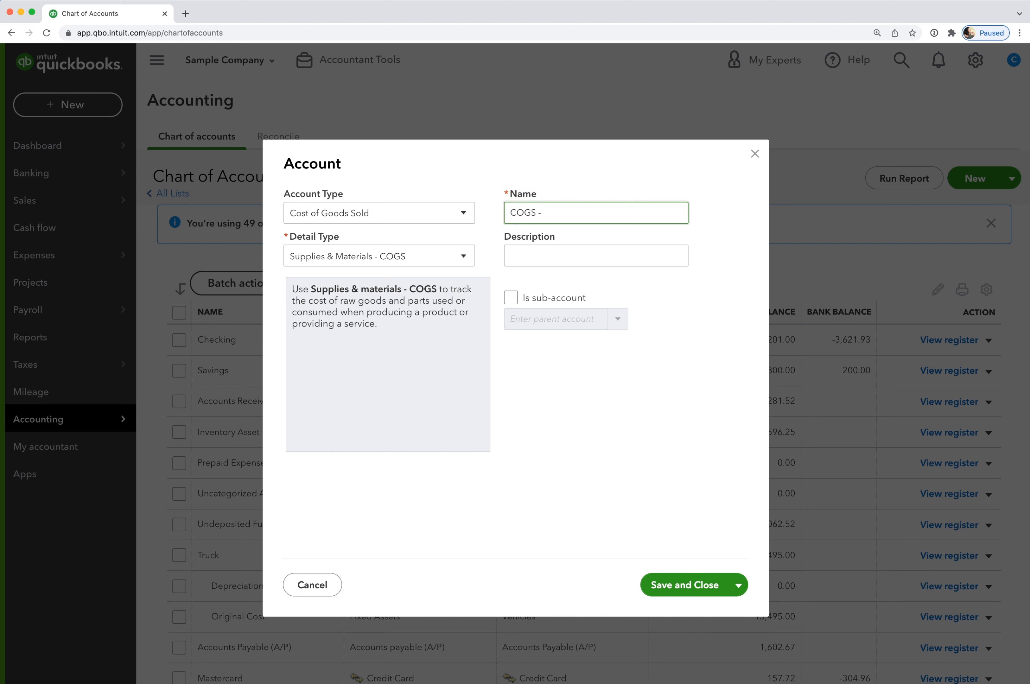
type(" Fragrance")
left_click(691, 586)
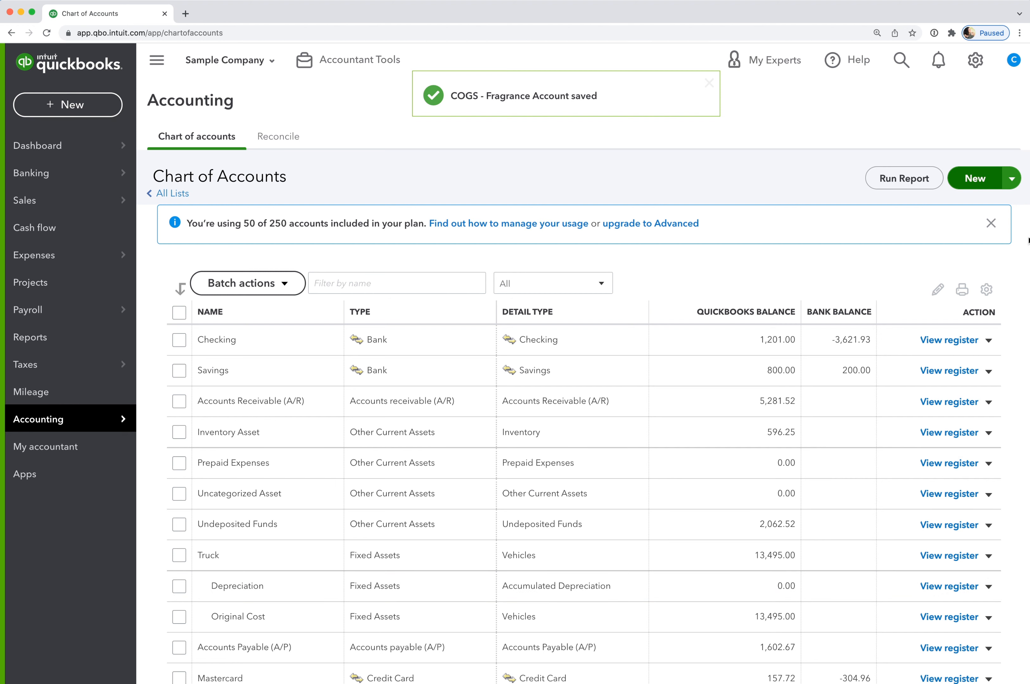
Step: Start a second new account of type Cost of Goods Sold with detail type Supplies & Materials - COGS
left_click(969, 183)
left_click(464, 213)
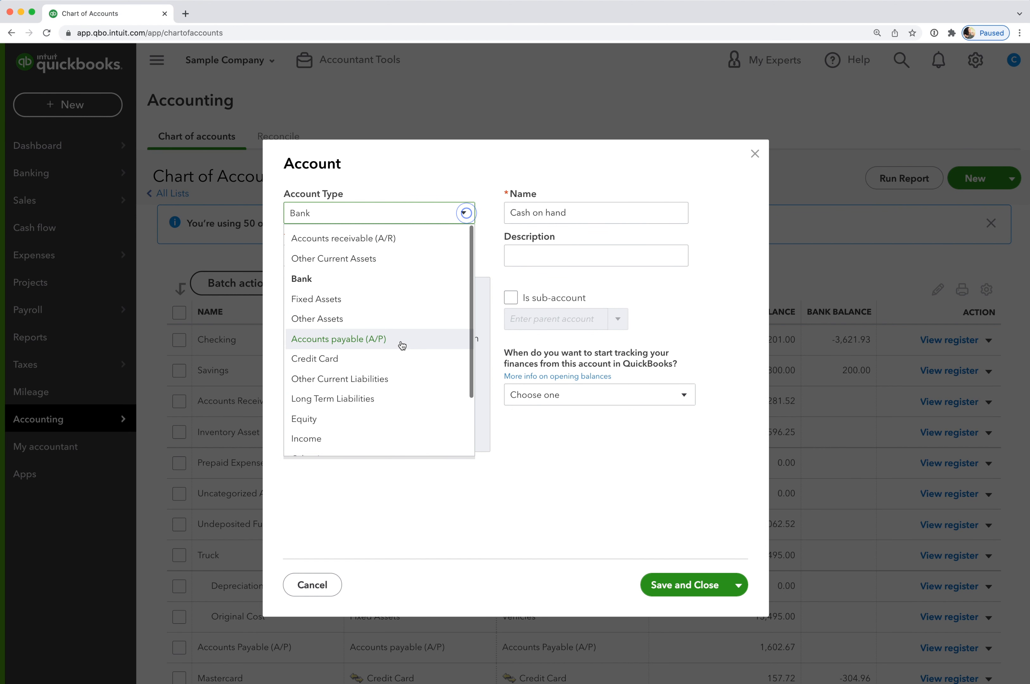
left_click(384, 403)
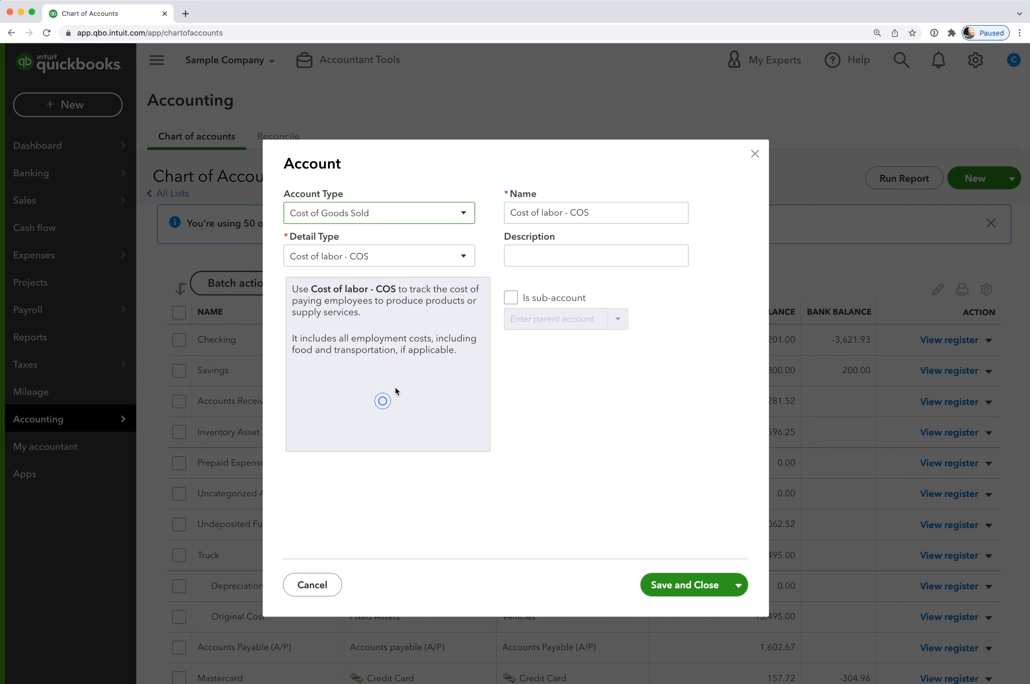
left_click(466, 256)
left_click(429, 365)
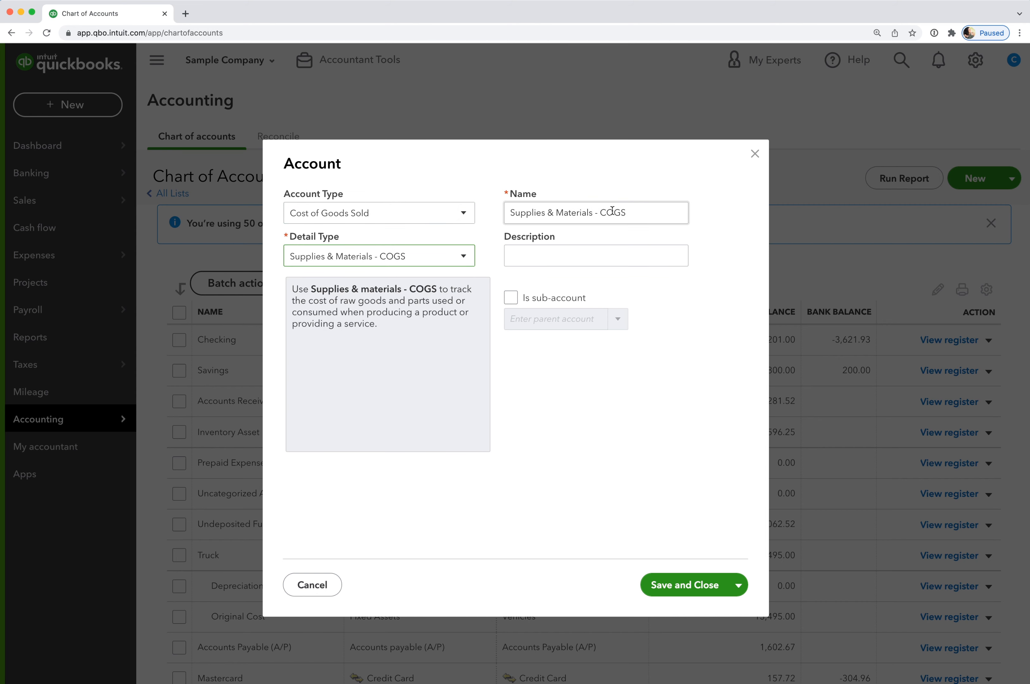
Step: Name the second account "COGS - Haircare" and save it
left_click_drag(603, 212, 481, 206)
key("BackSpace")
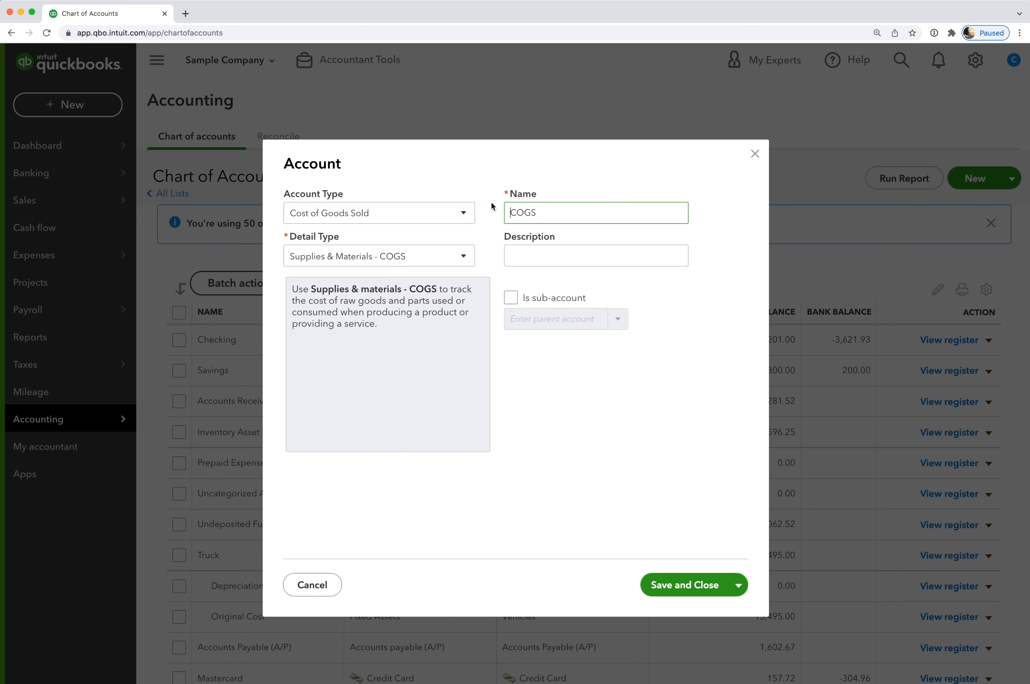
left_click(552, 212)
type("- ")
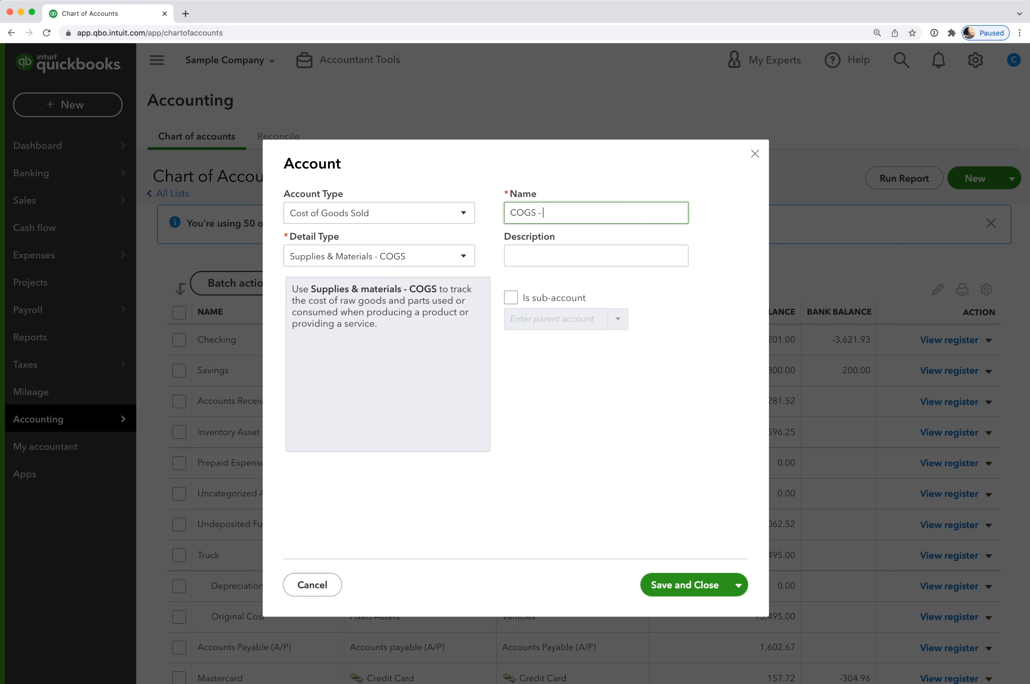
type("Haircare")
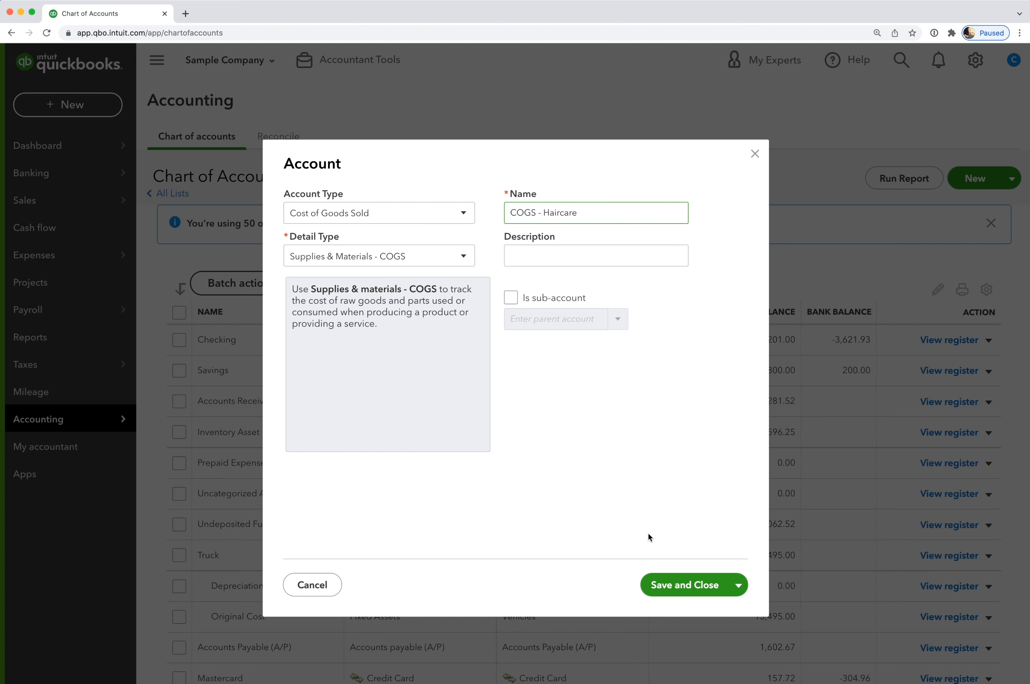
left_click(683, 585)
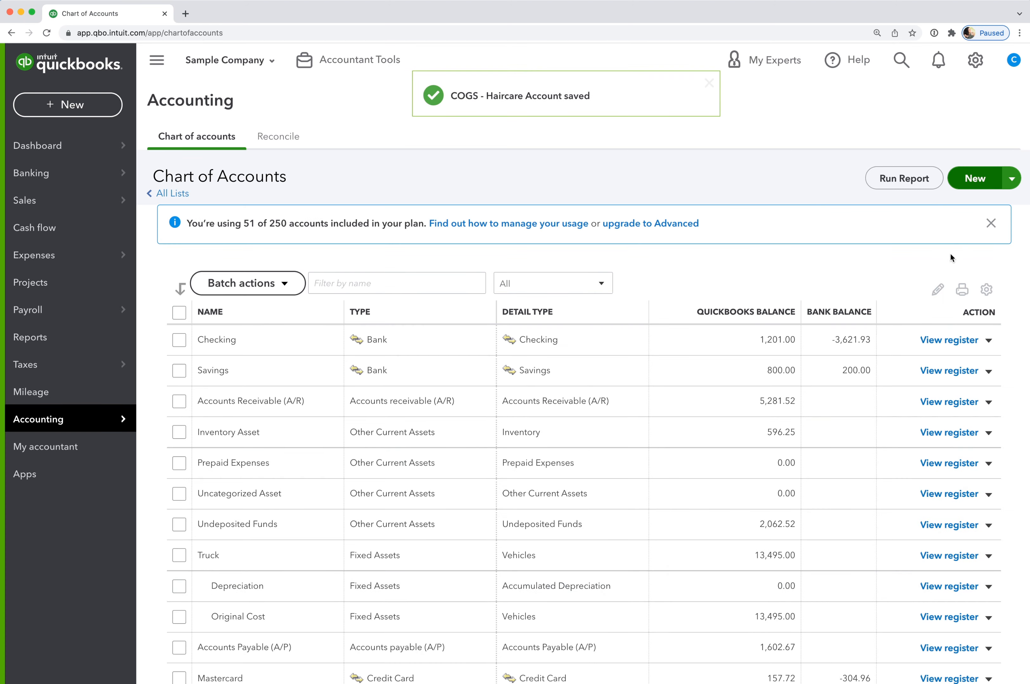
Step: Start a third new account of type Cost of Goods Sold with detail type Supplies & Materials - COGS
left_click(970, 182)
left_click(461, 212)
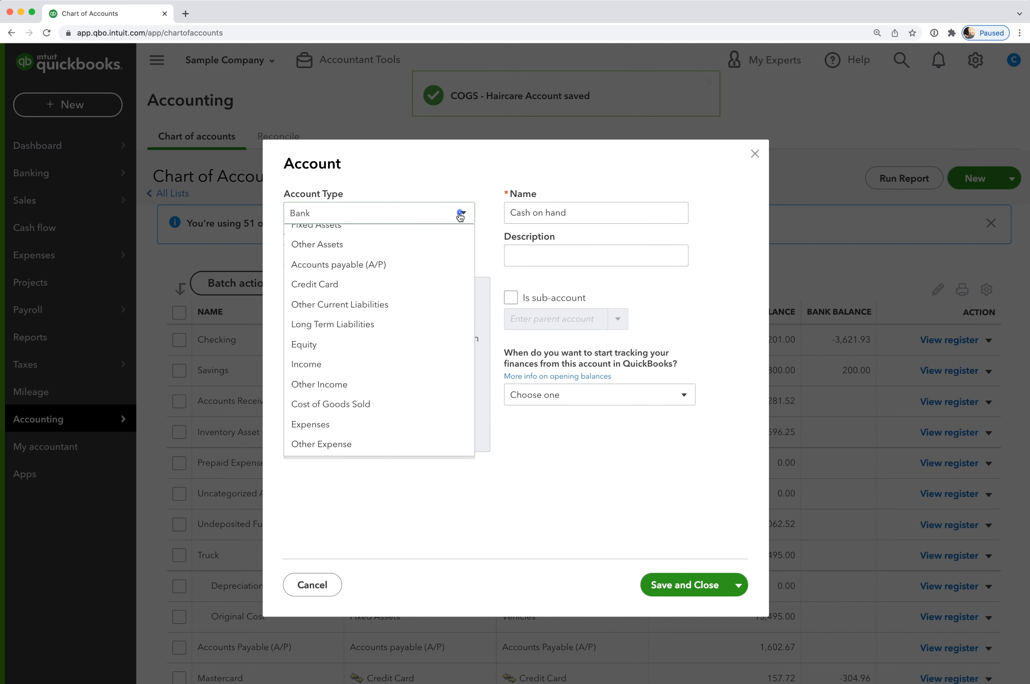
scroll(403, 408, "down", 3)
left_click(399, 407)
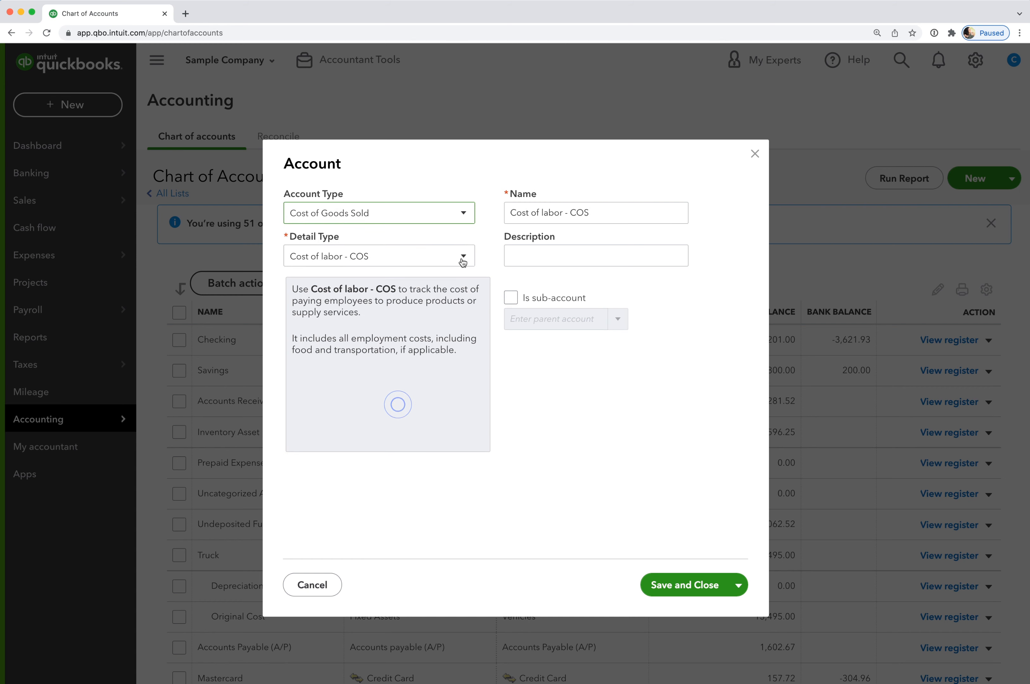
left_click(439, 257)
left_click(415, 360)
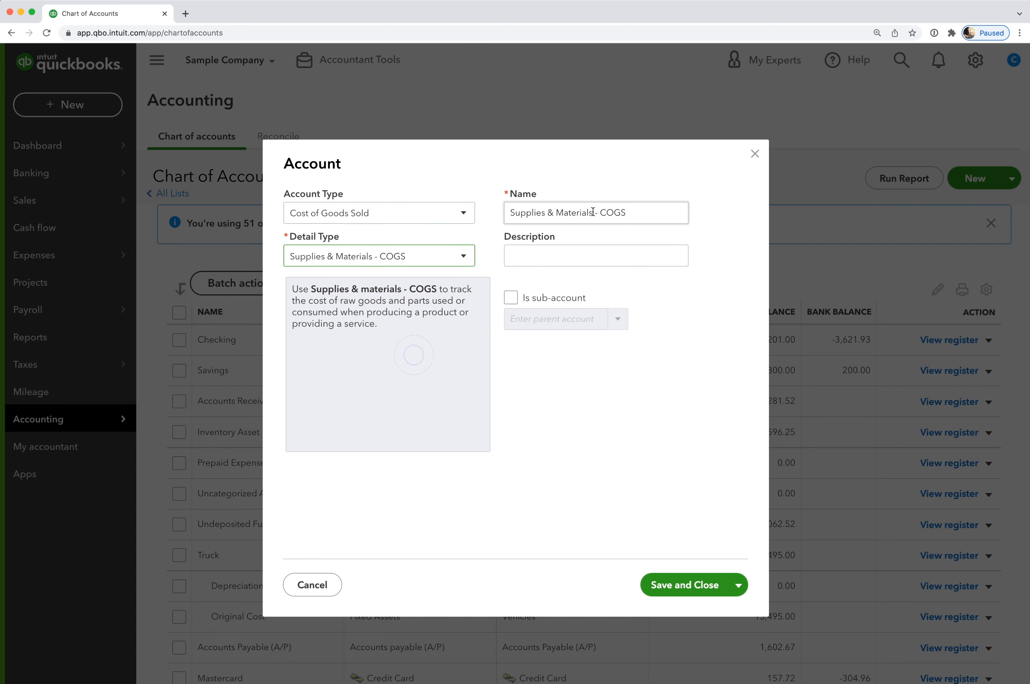
Step: Name the third account "COGS - Skincare" and save it
left_click_drag(598, 213, 502, 211)
key("BackSpace")
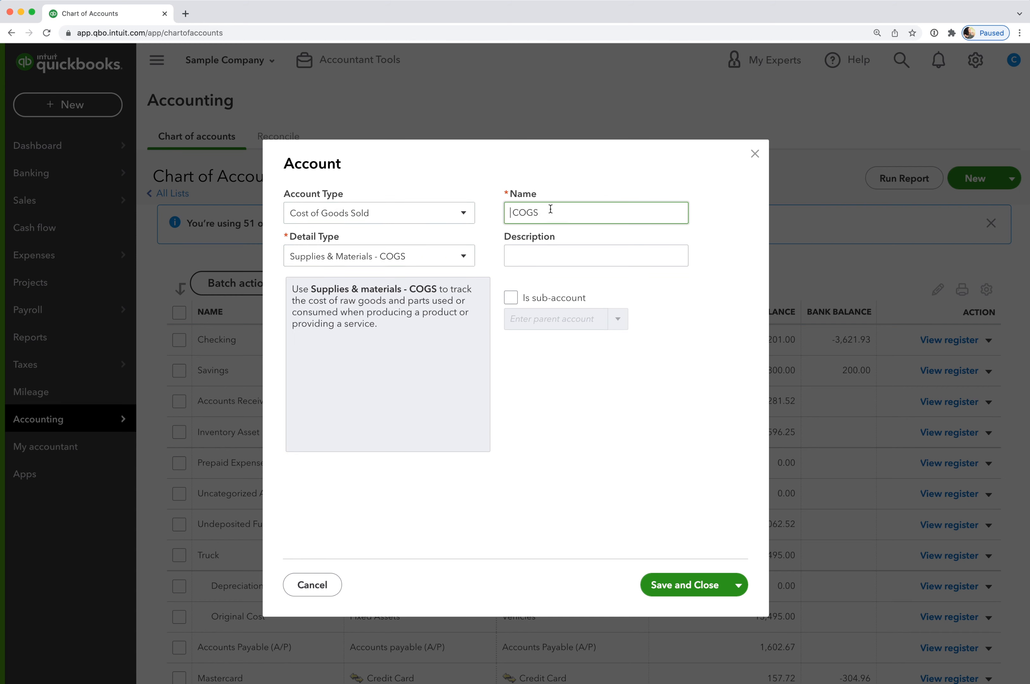
left_click(552, 212)
type("- Skincare")
left_click(691, 589)
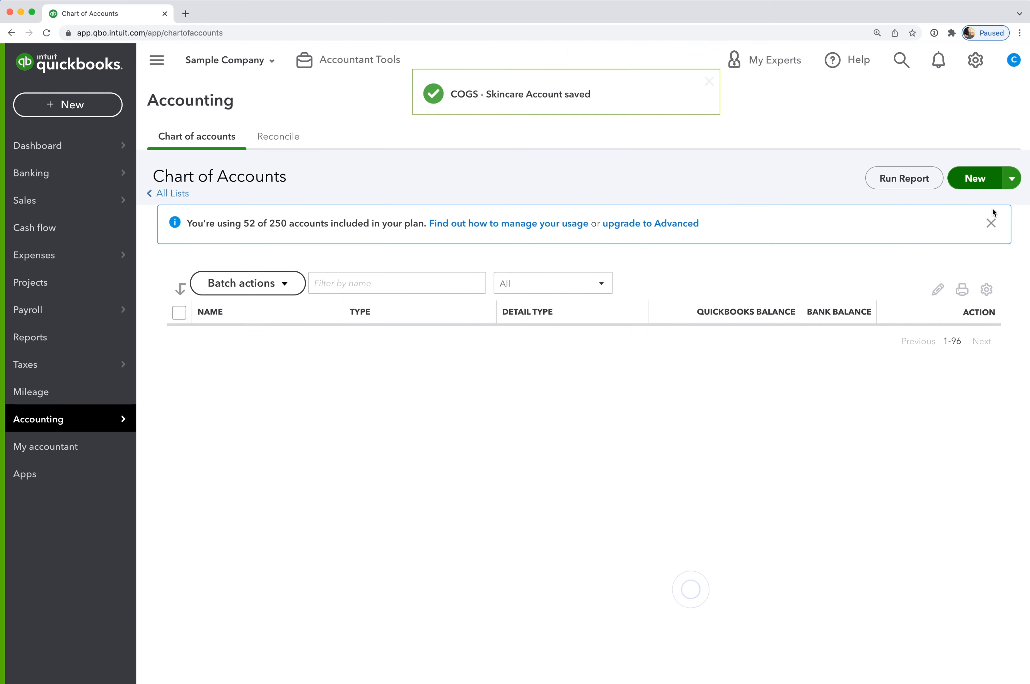
Step: Start a fourth new account of type Cost of Goods Sold with detail type Supplies & Materials - COGS
left_click(970, 178)
left_click(463, 212)
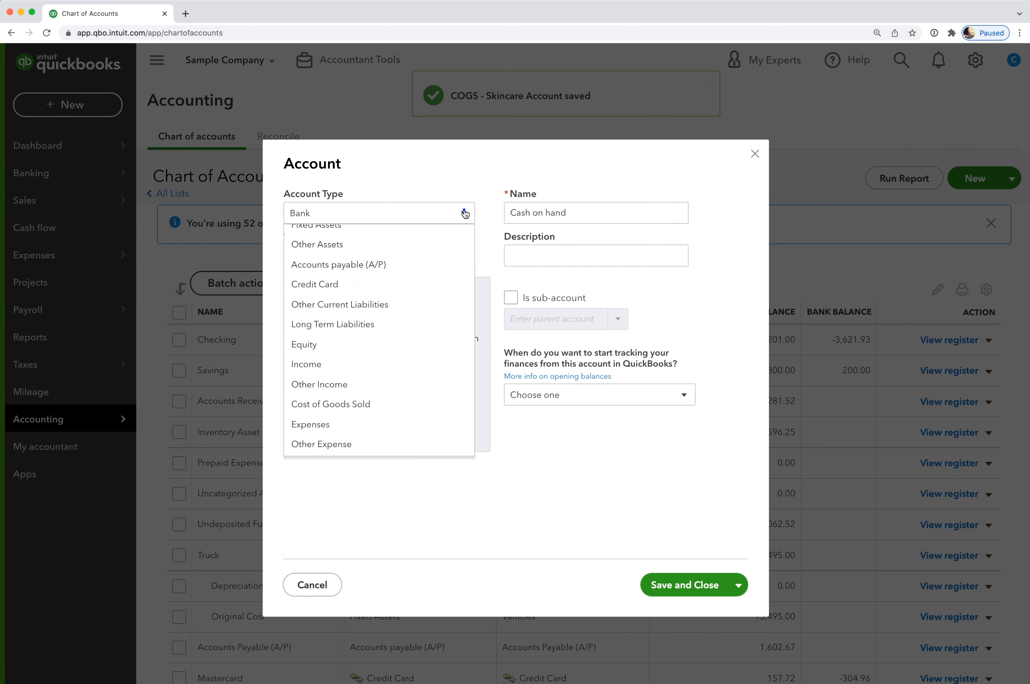
scroll(361, 384, "down", 2)
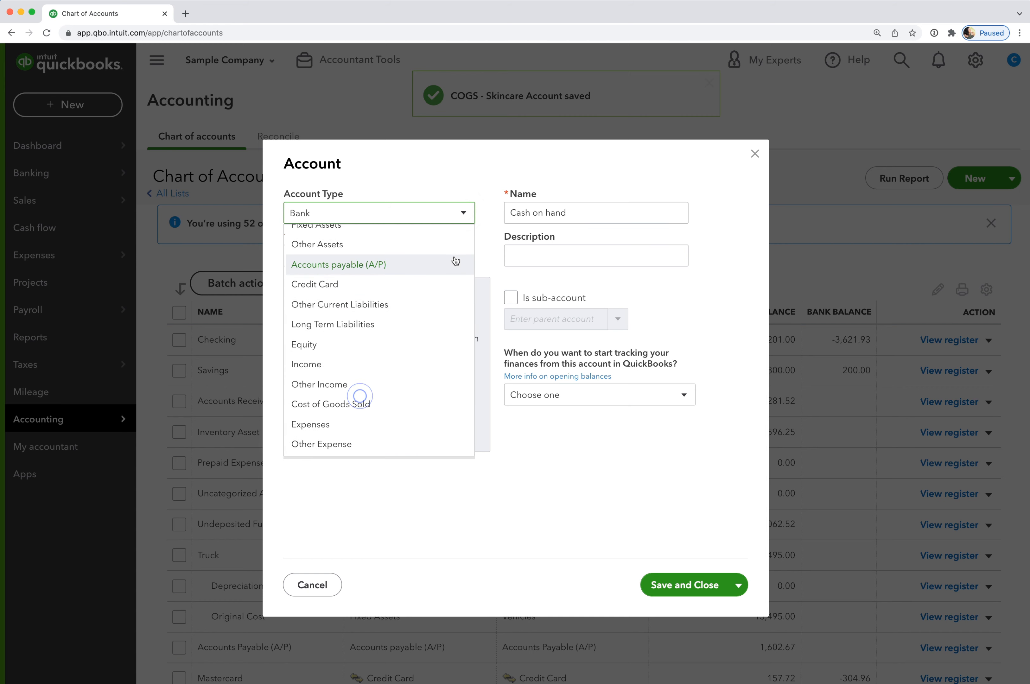
left_click(398, 415)
left_click(462, 257)
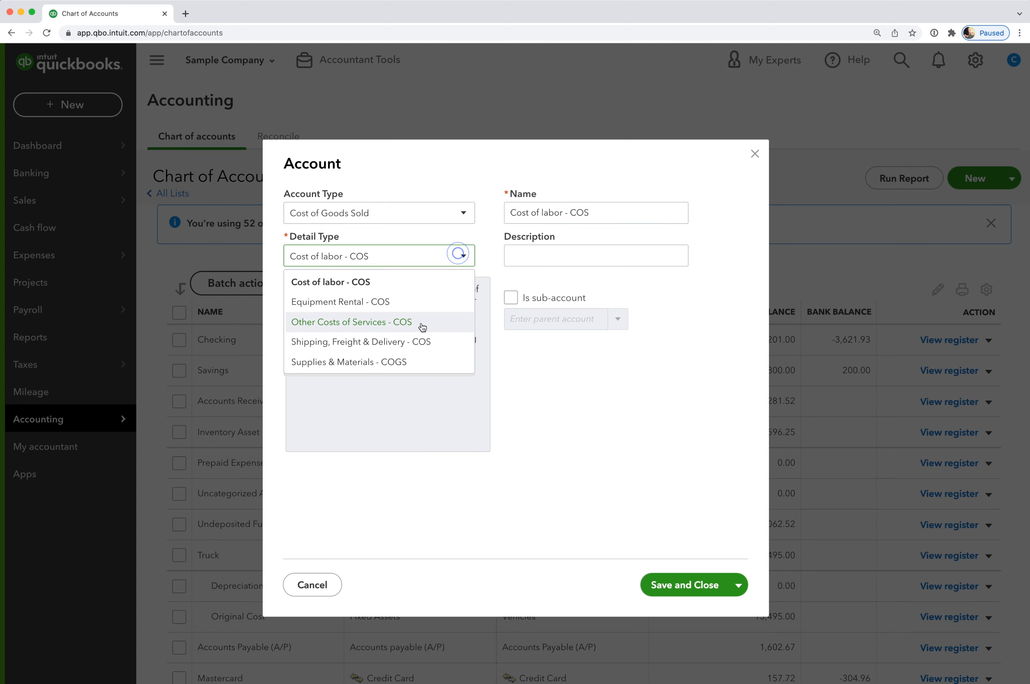
left_click(419, 357)
Step: Name the fourth account "COGS - Makeup" and save it
left_click_drag(600, 212, 505, 208)
key("BackSpace")
left_click(580, 213)
type("- Makeup")
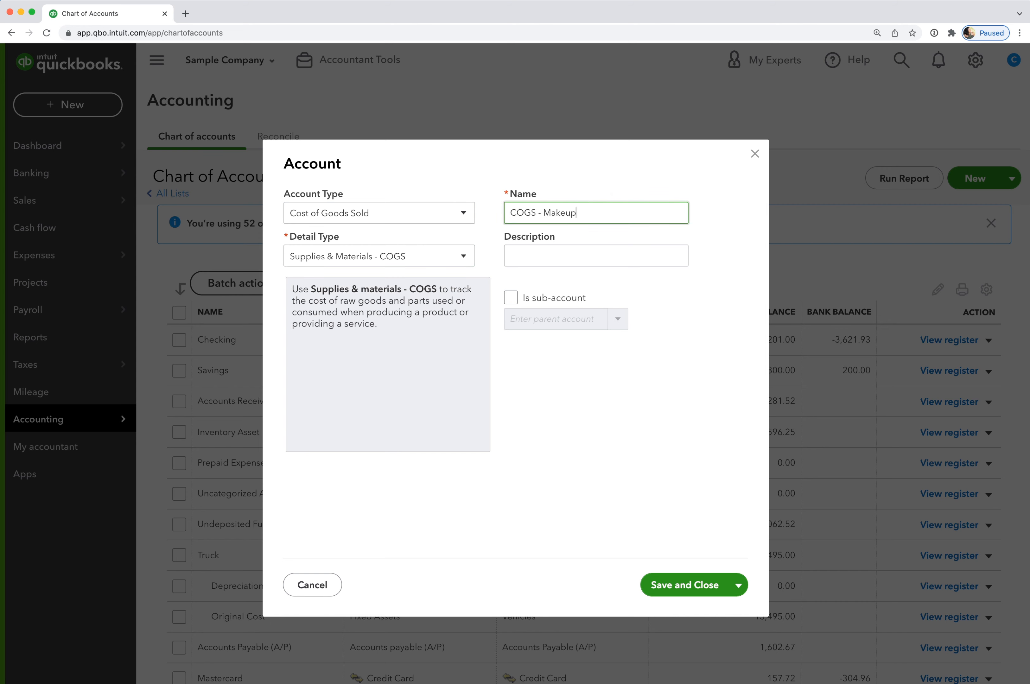
left_click(678, 586)
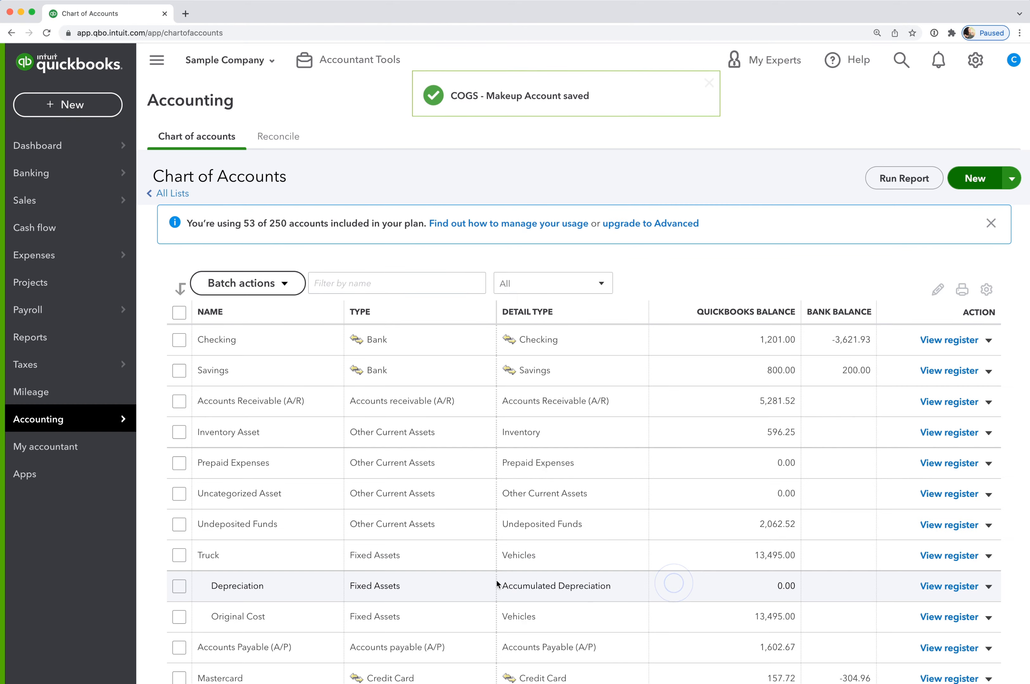
Step: Check the four new COGS accounts in the chart of accounts
scroll(419, 569, "down", 20)
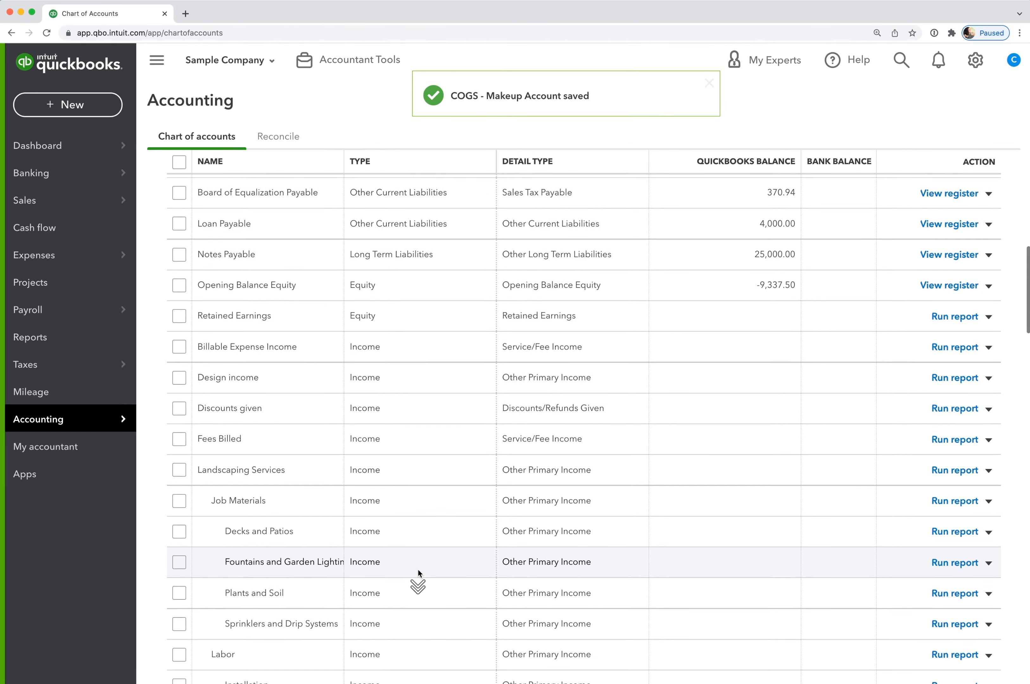
scroll(417, 569, "down", 10)
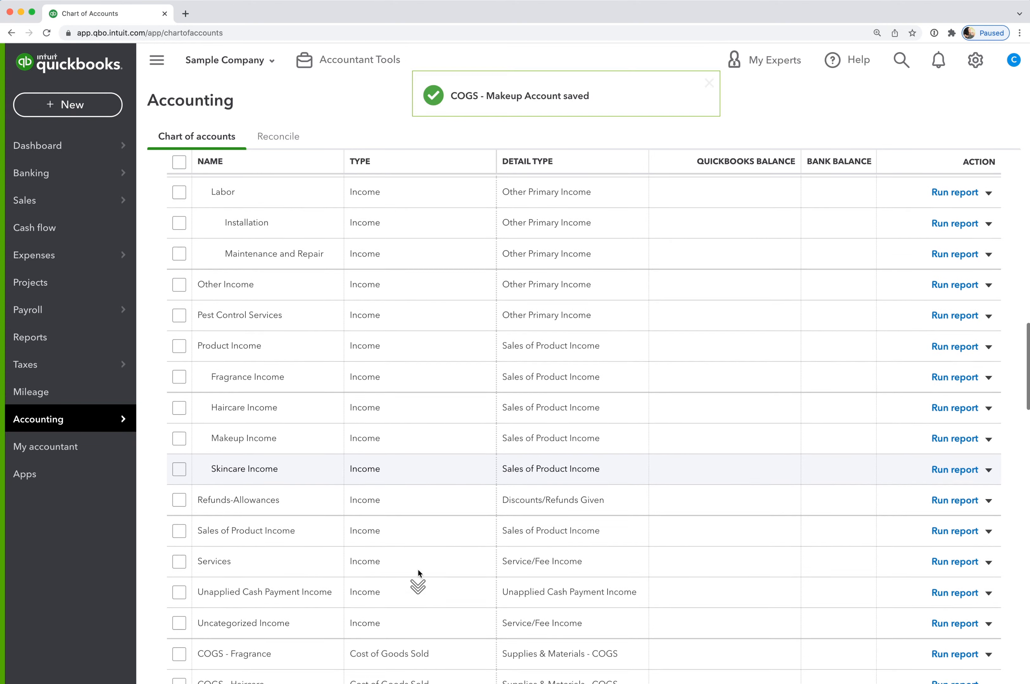
scroll(418, 569, "down", 3)
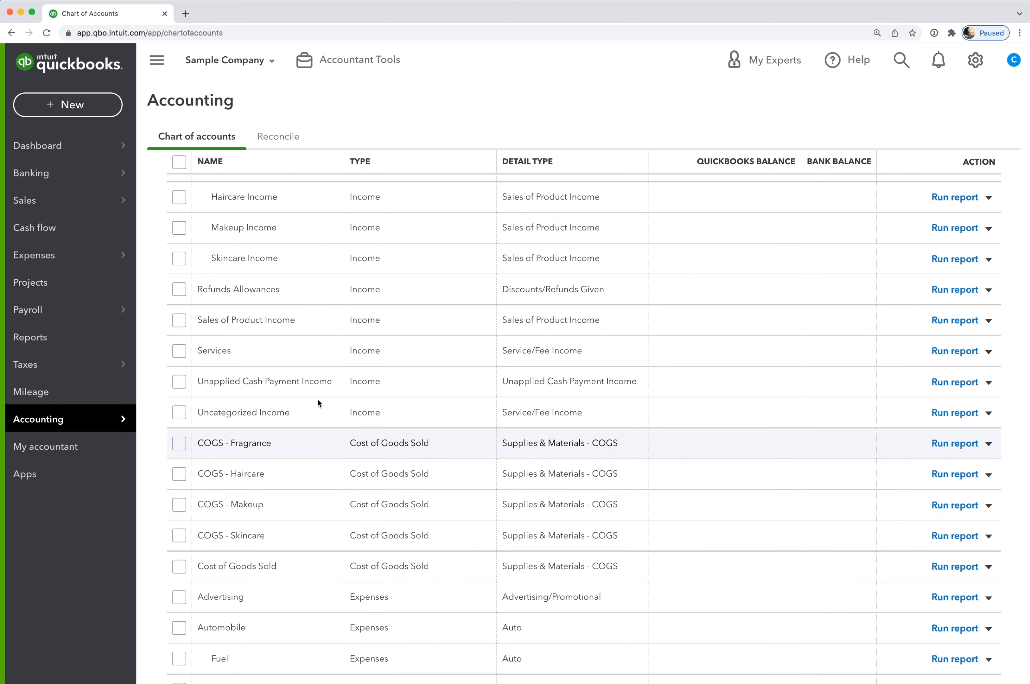
Step: Open the Profit and Loss report from the favorite reports
left_click(55, 336)
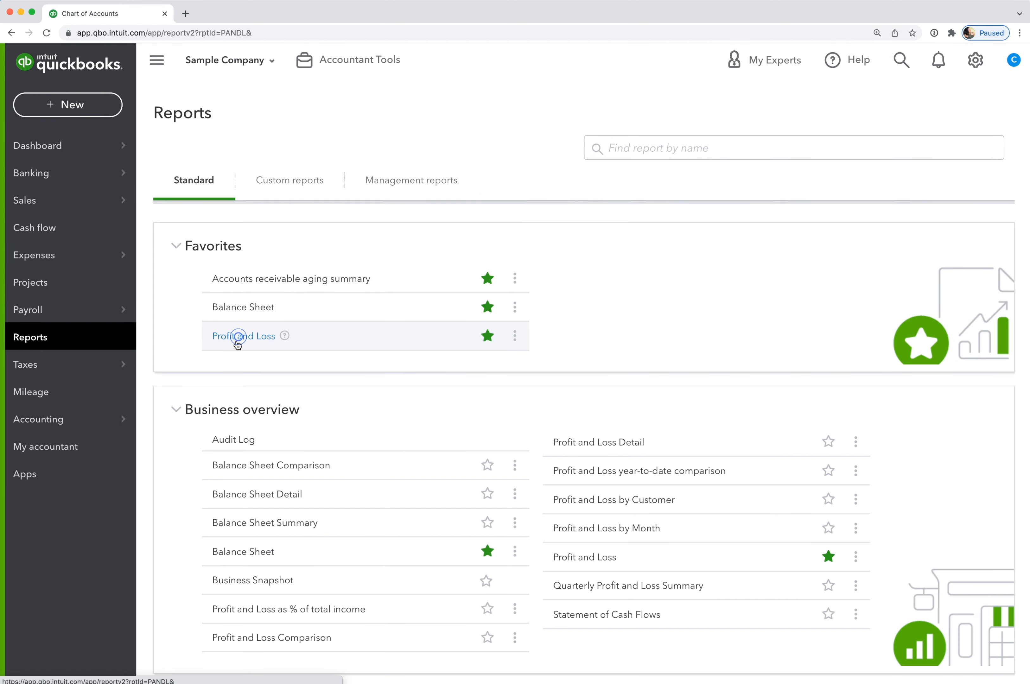
left_click(240, 338)
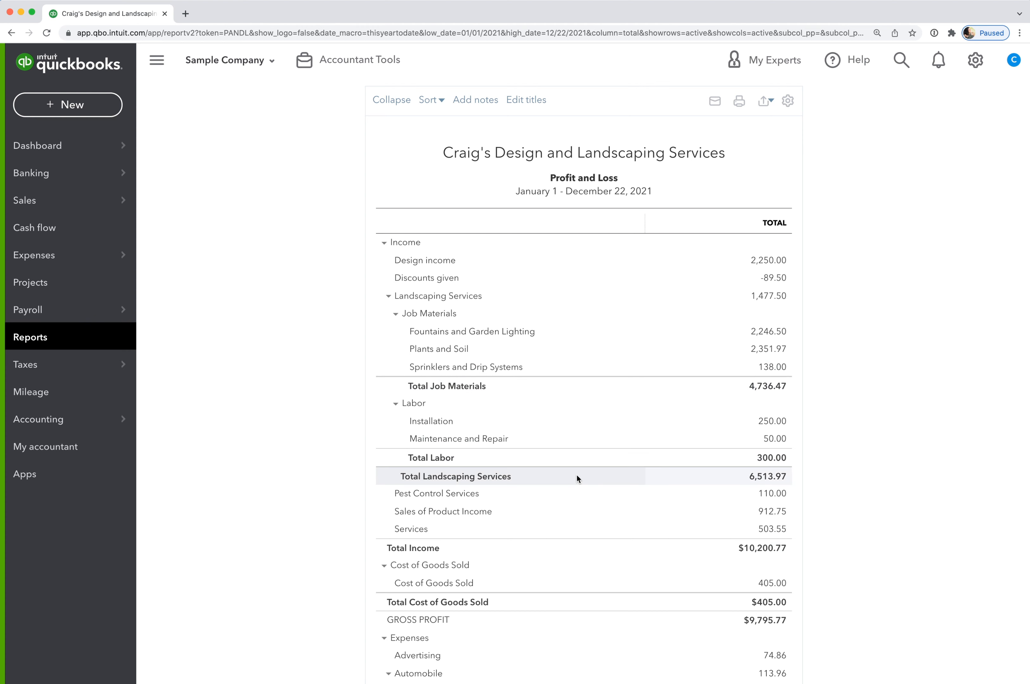
Step: Review the Cost of Goods Sold section of the Profit and Loss report and return to the chart of accounts
scroll(577, 475, "down", 3)
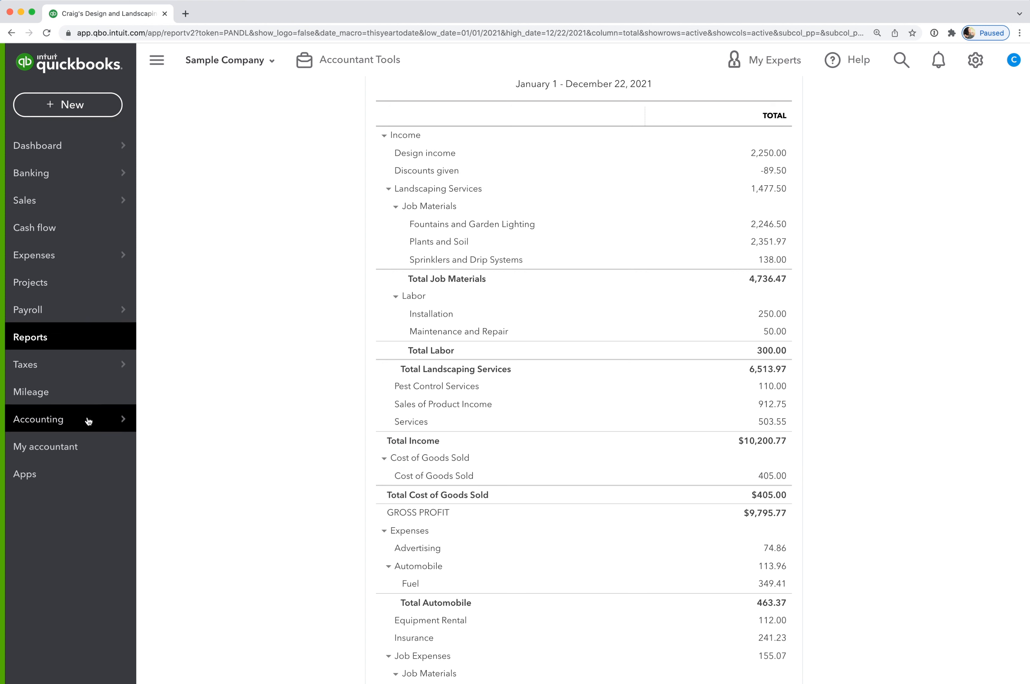
mouse_move(88, 422)
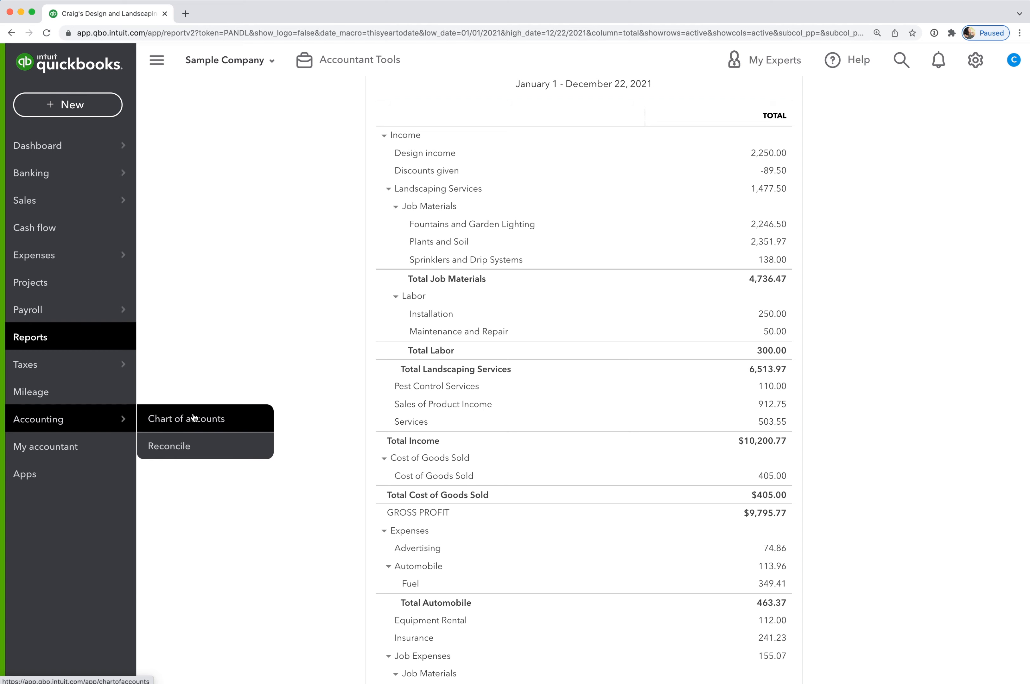
left_click(188, 419)
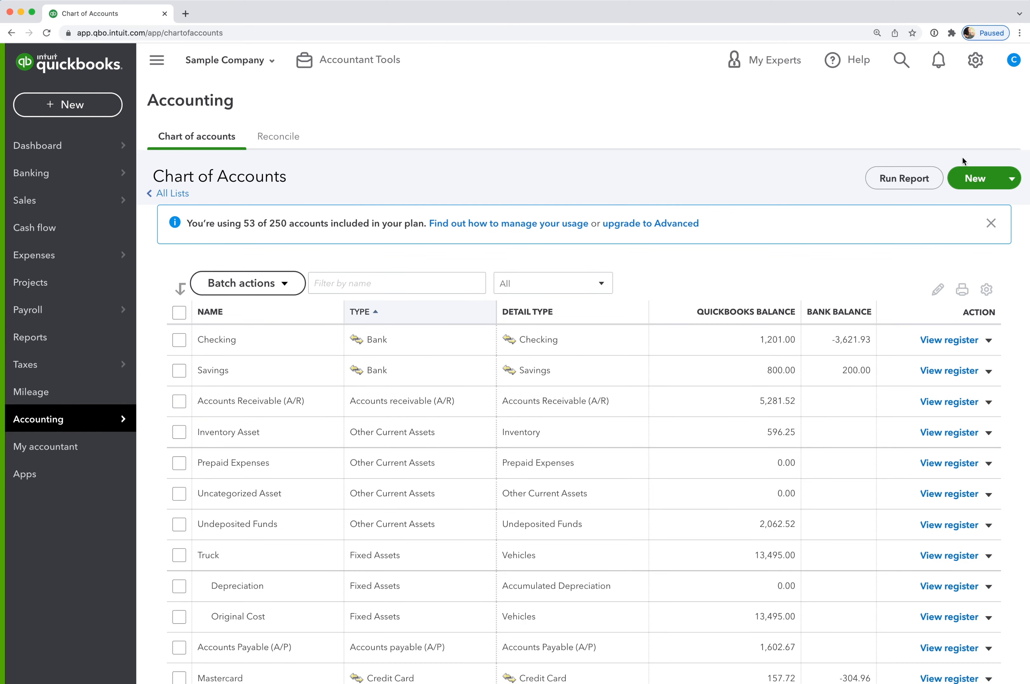
Step: Start a new account of type Other Current Assets with detail type Inventory
left_click(968, 182)
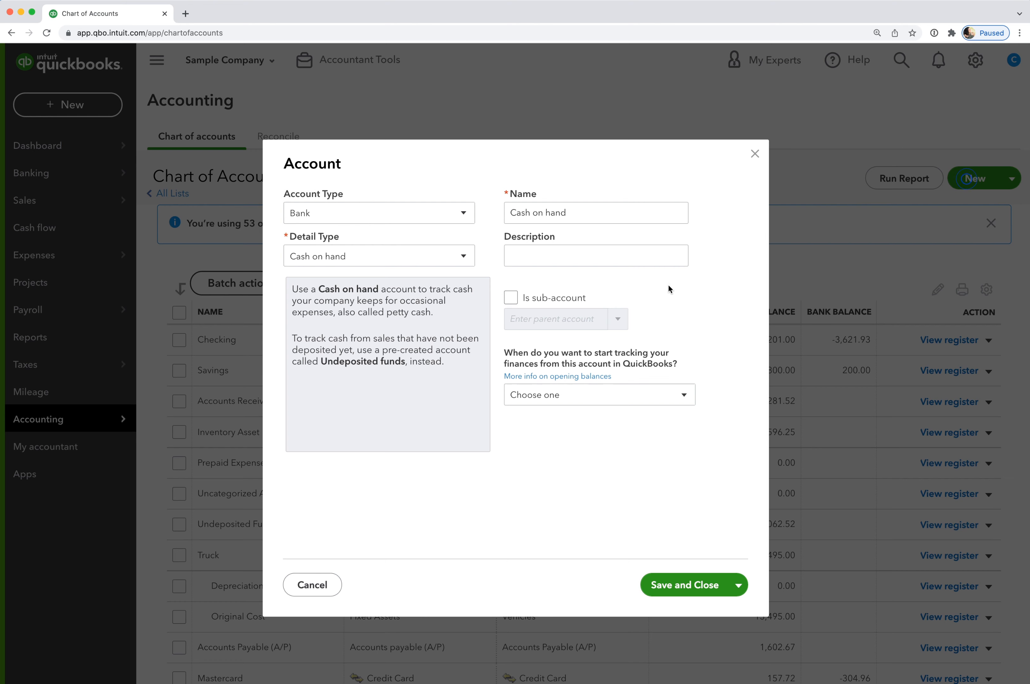
left_click(462, 216)
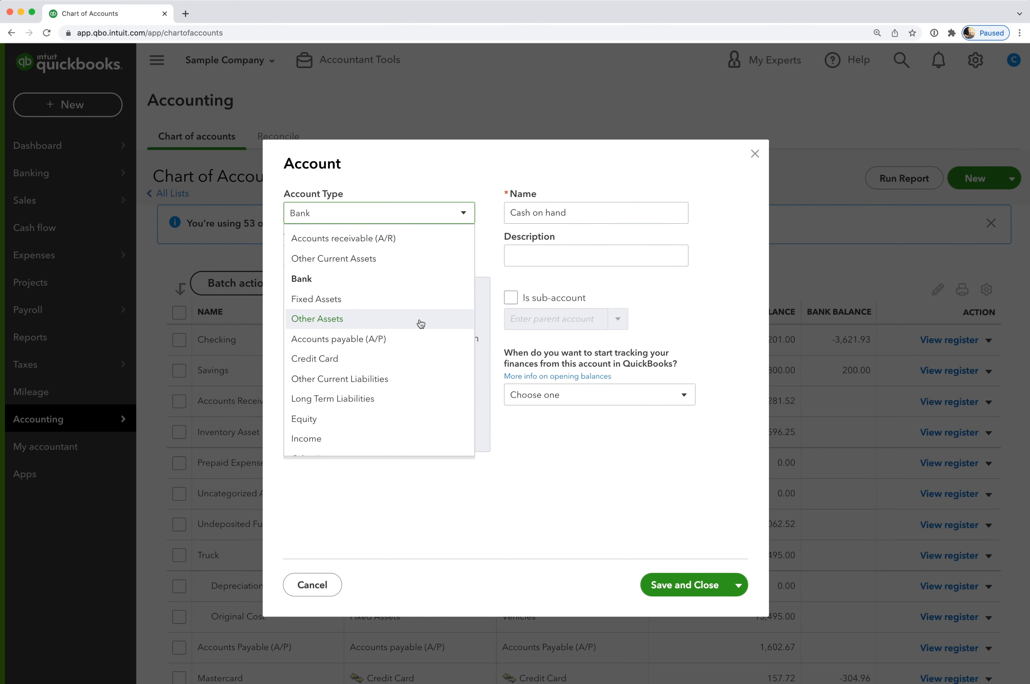
left_click(390, 261)
left_click(463, 260)
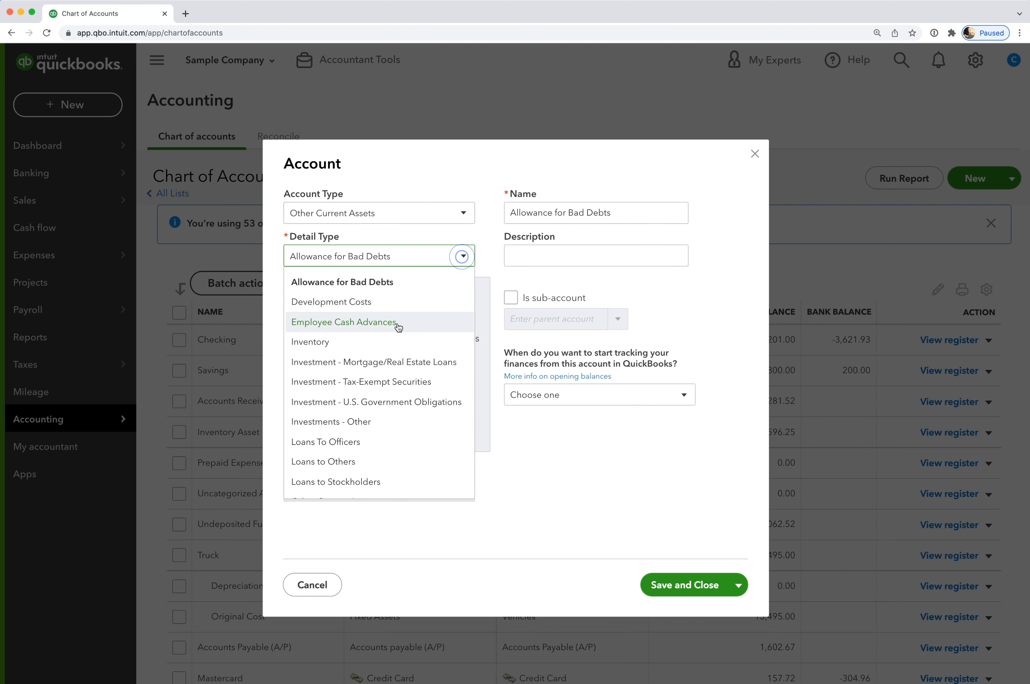
left_click(391, 343)
Step: Name the new inventory account "Inventory - Fragrance"
double_click(575, 215)
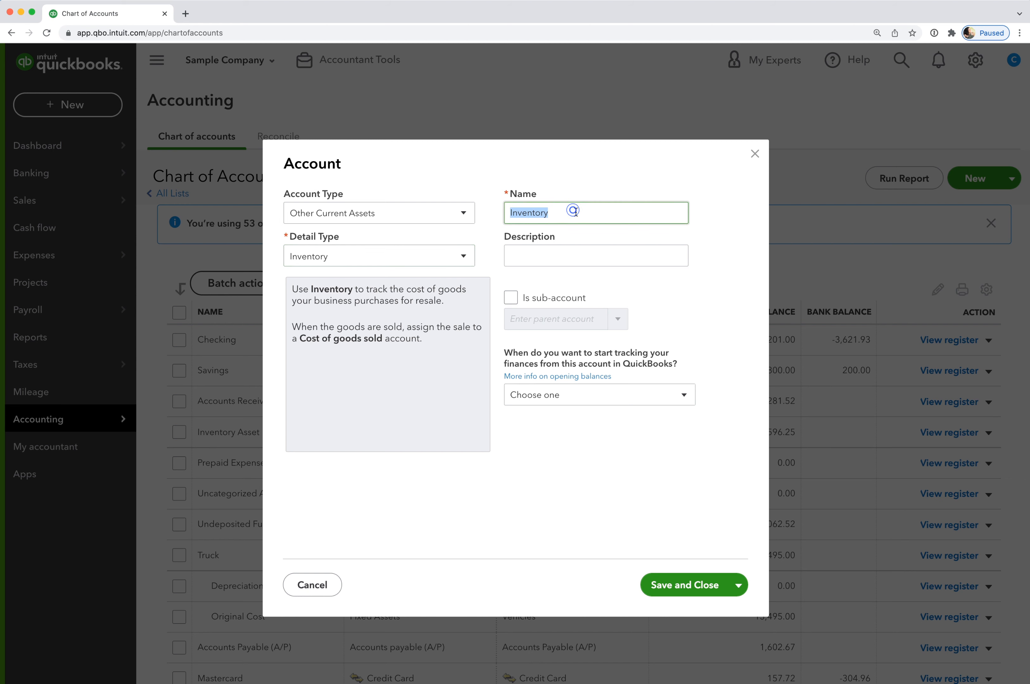
left_click(577, 212)
type("- Frangrance")
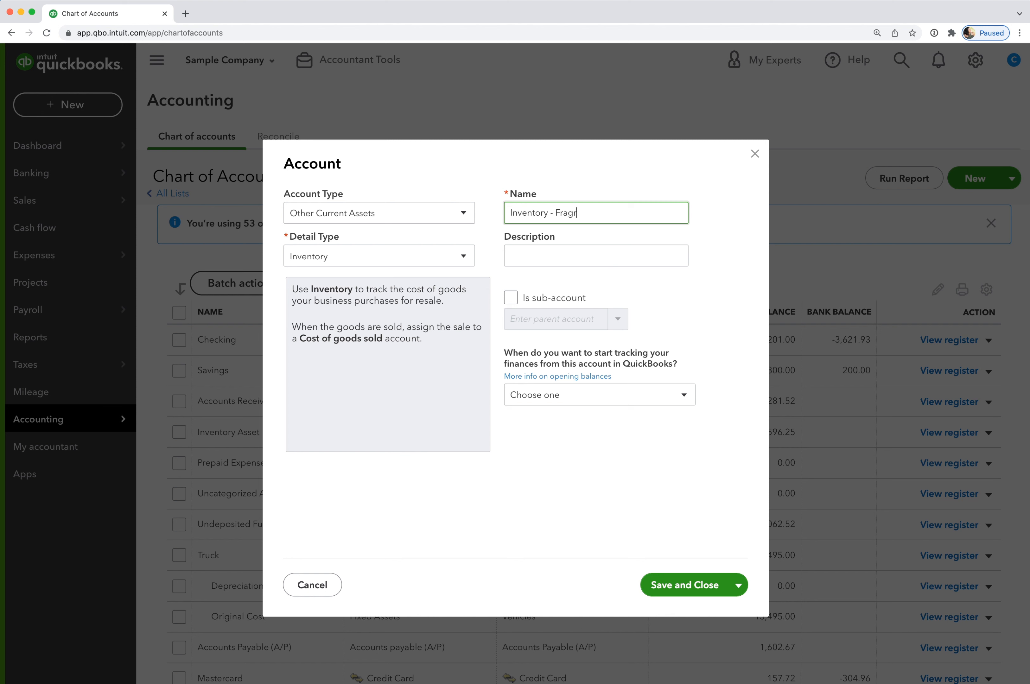